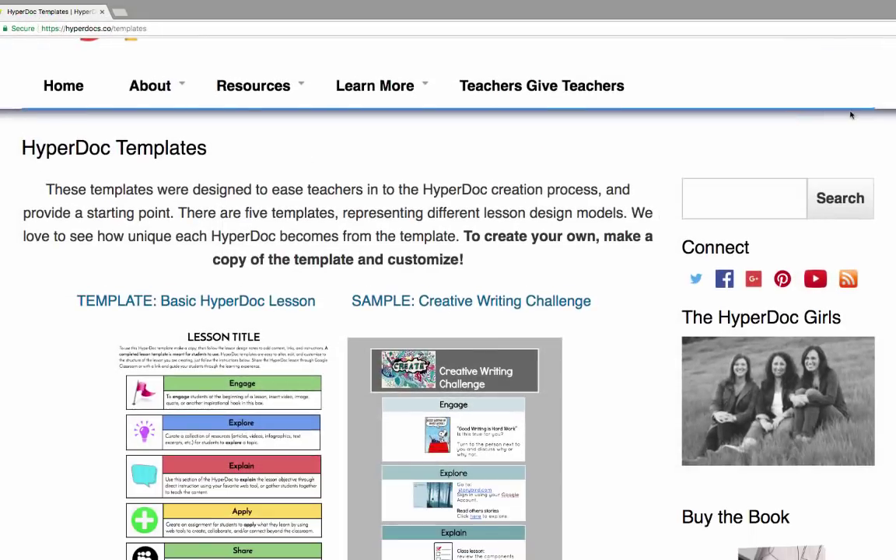
Step: Open the Basic HyperDoc Lesson template and scroll through the Creative Writing Challenge sample
scroll(851, 115, "down", 2)
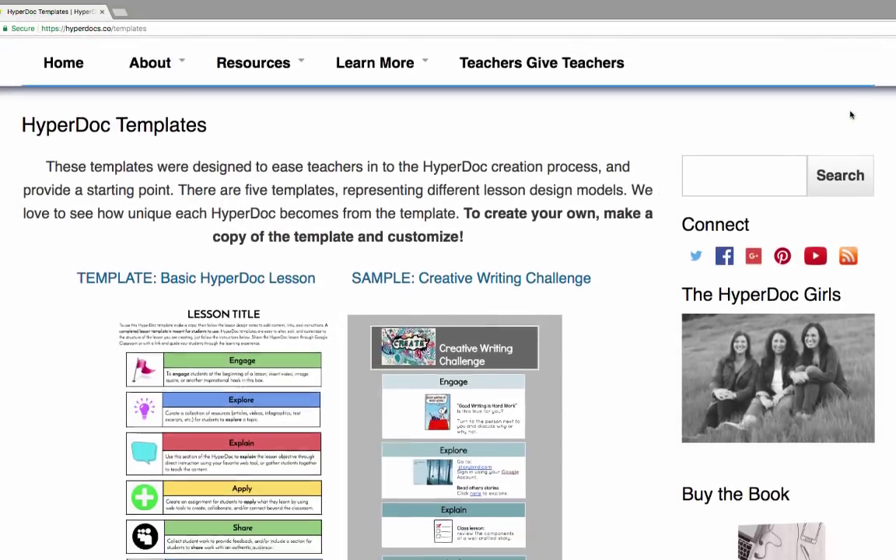
scroll(851, 115, "down", 5)
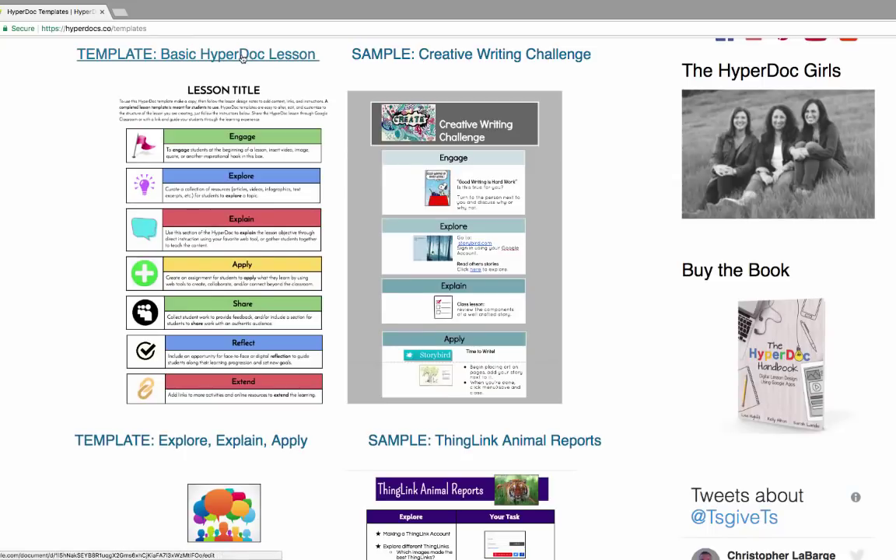
left_click(242, 56)
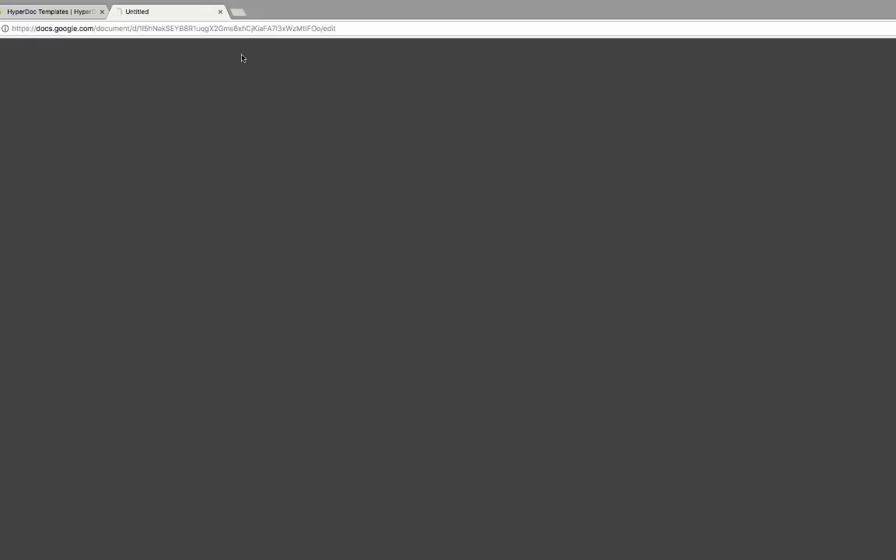
scroll(444, 311, "down", 2)
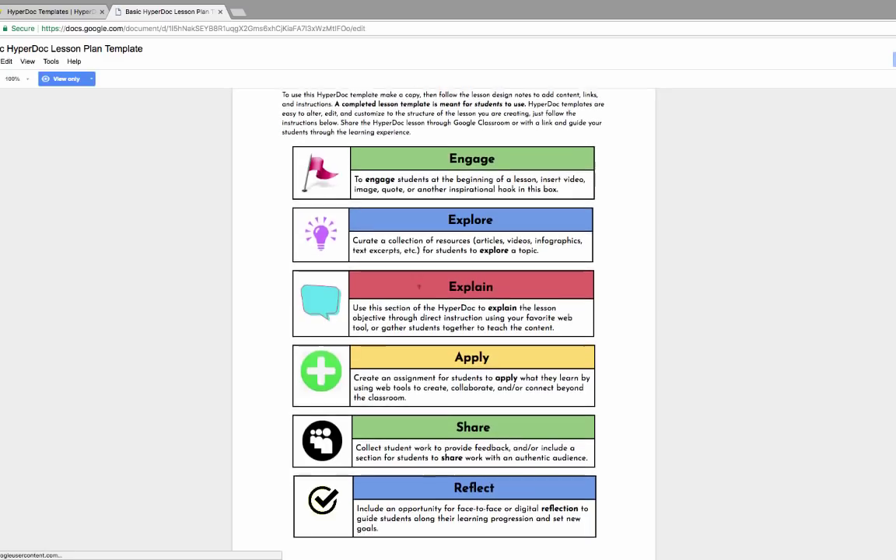
scroll(418, 286, "down", 3)
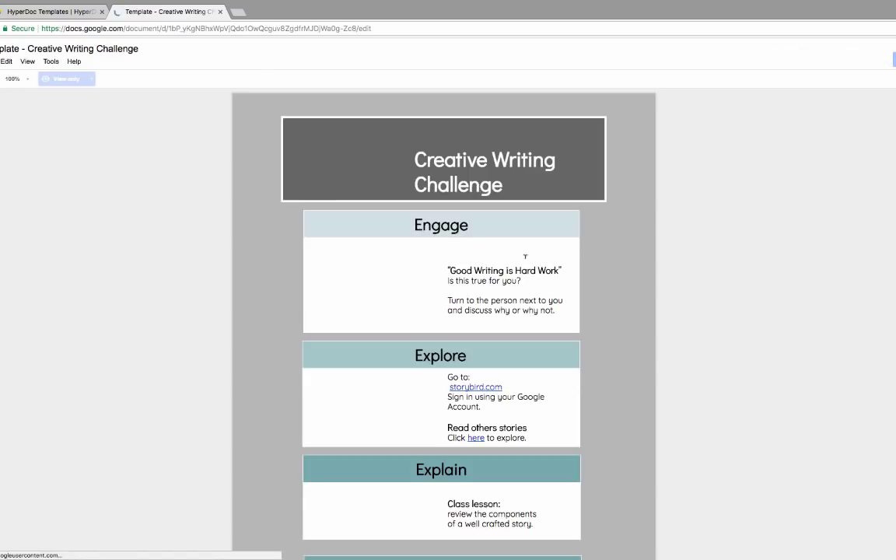
scroll(529, 257, "down", 2)
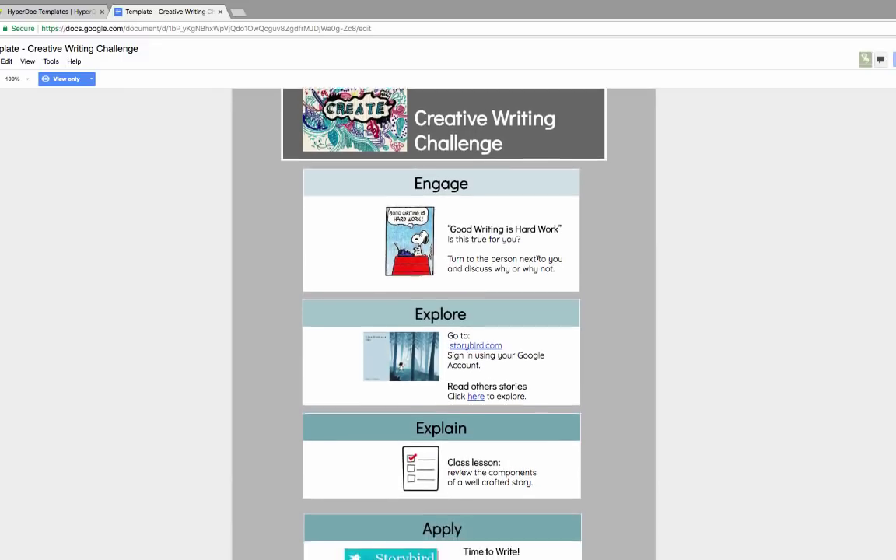
scroll(537, 259, "down", 3)
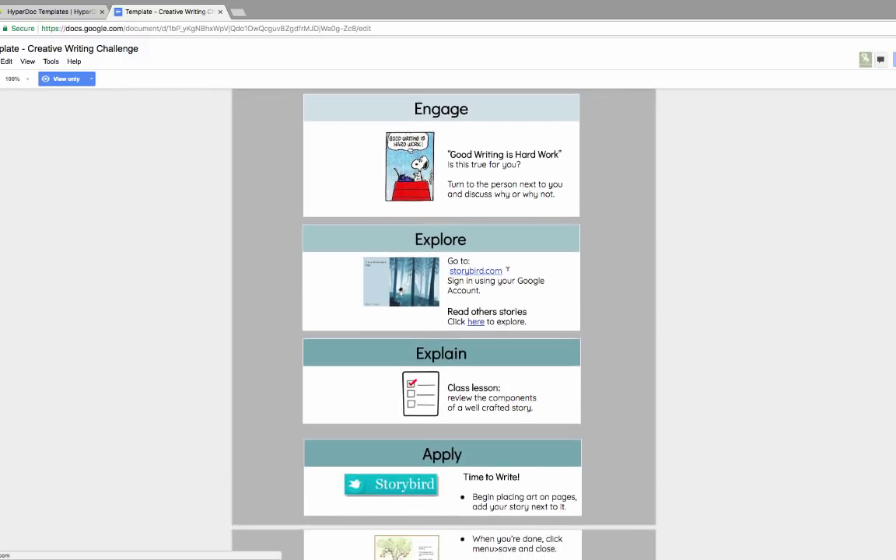
Step: Follow the 'here' link to Storybird's stories page, browse it, then close that tab
left_click_drag(507, 269, 452, 270)
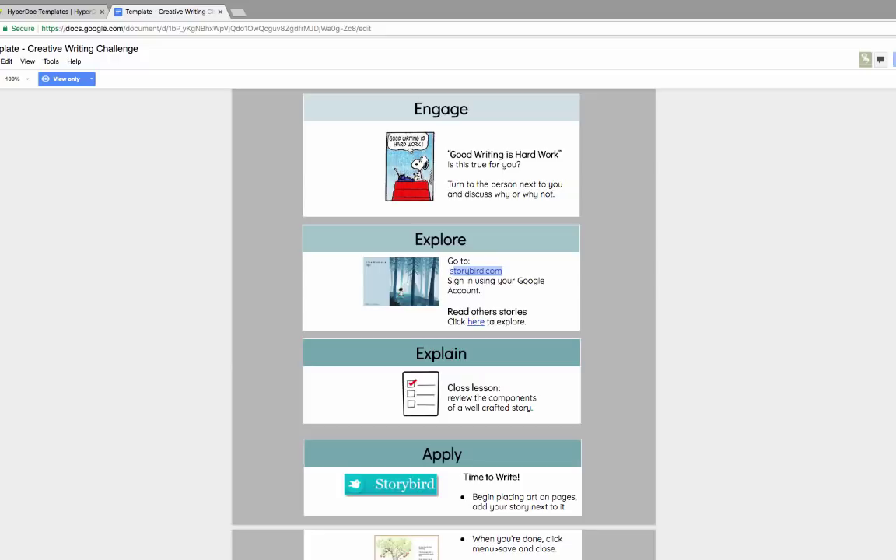
left_click(472, 322)
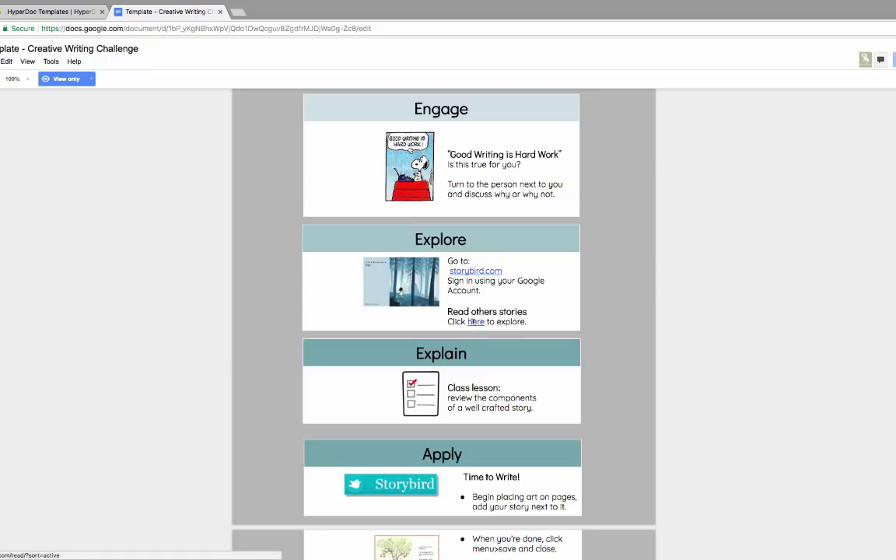
left_click(473, 323)
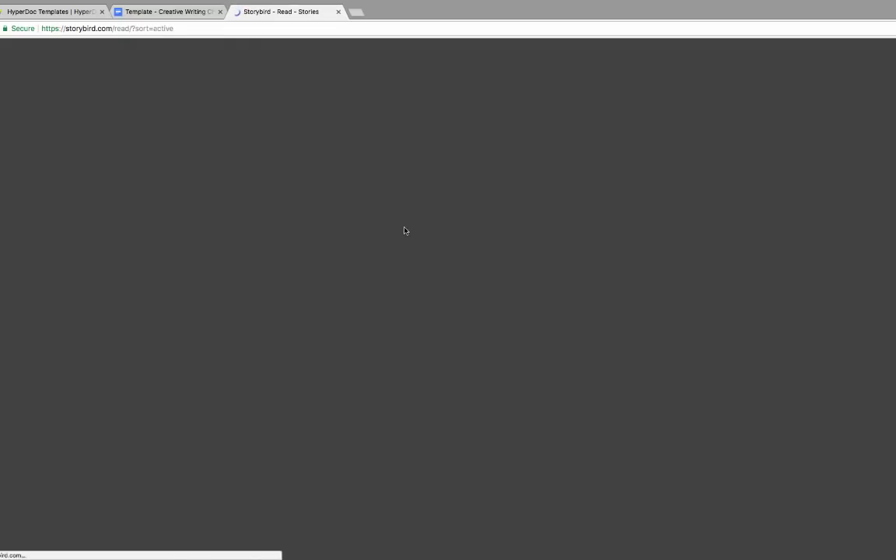
scroll(515, 242, "down", 2)
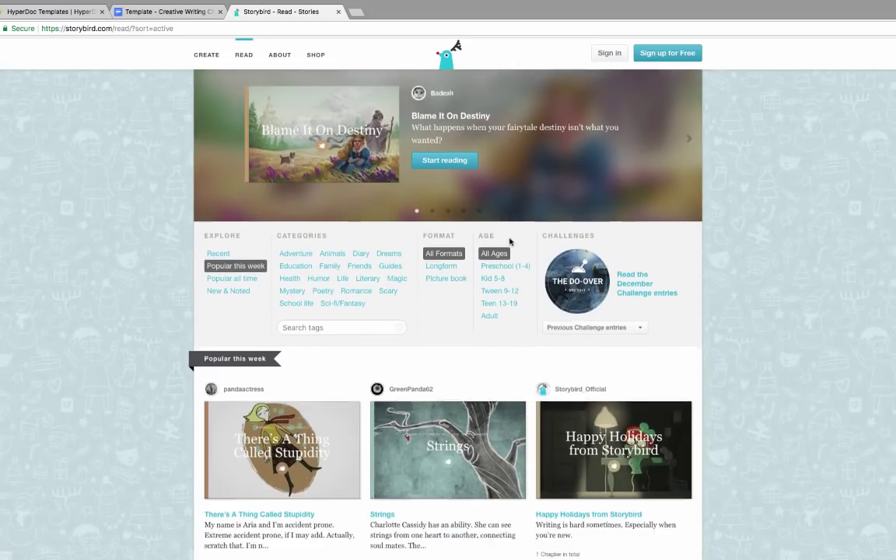
left_click(339, 12)
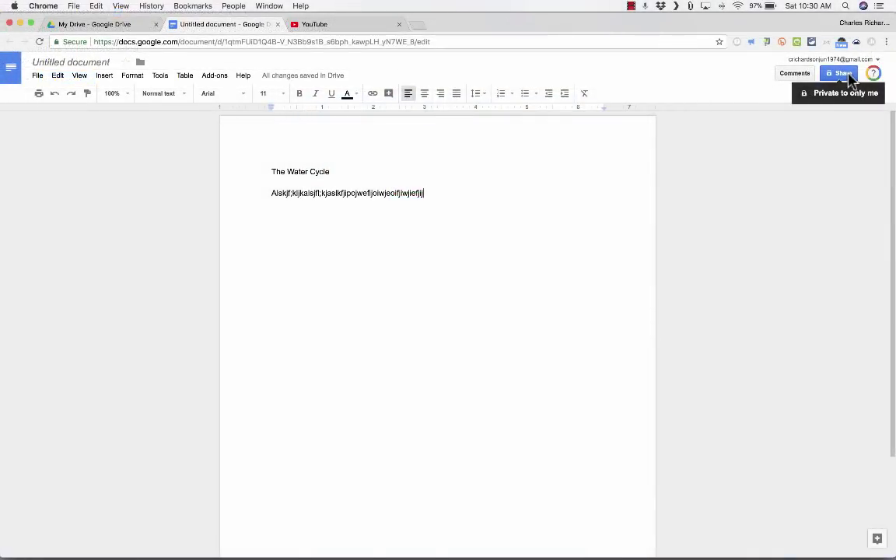
Step: Save the document as 'The Water Cycle' and share it so anyone with the link can view
left_click(843, 73)
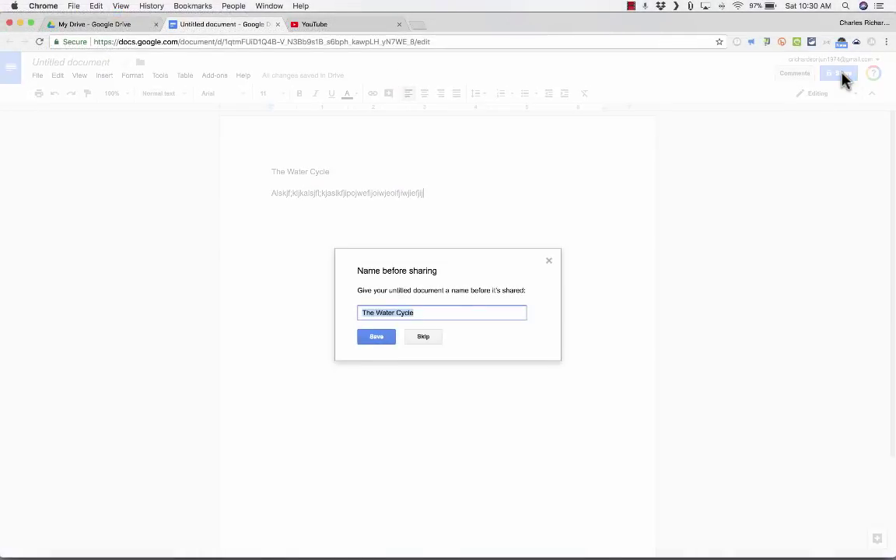
left_click(379, 340)
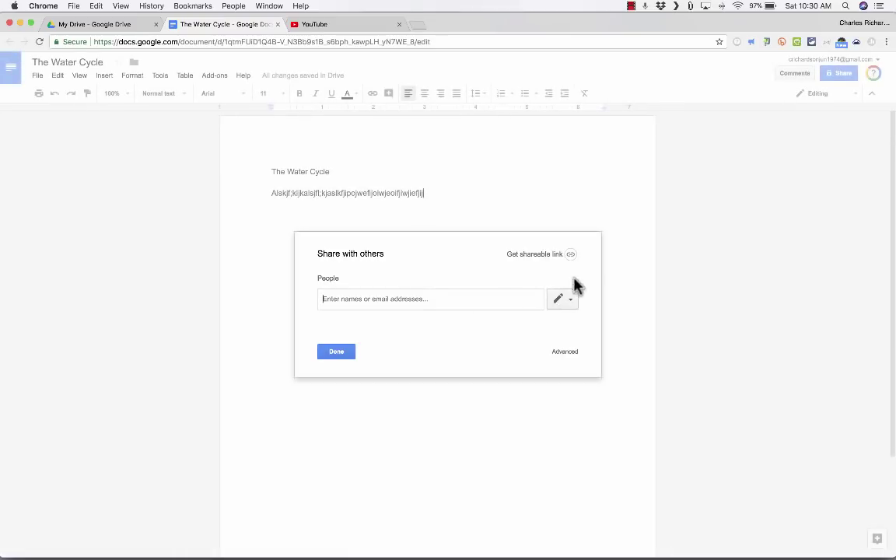
left_click(545, 254)
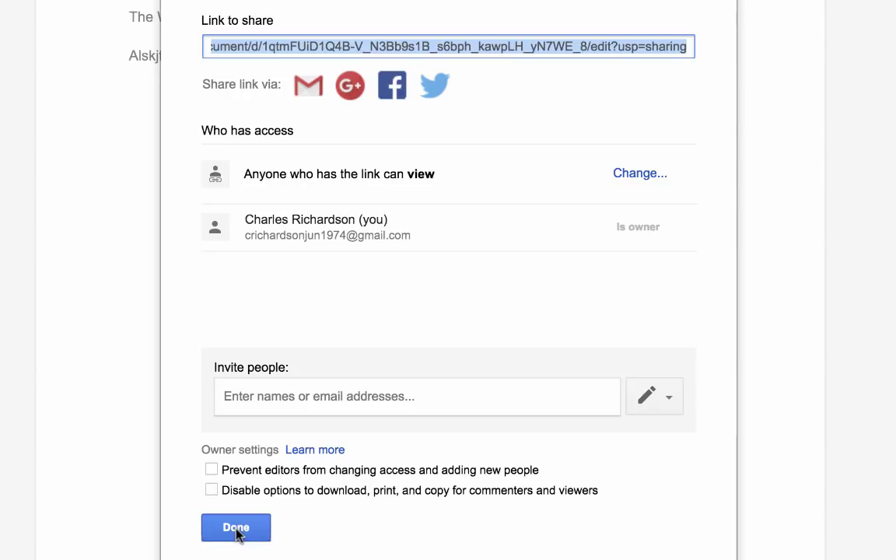
left_click(236, 527)
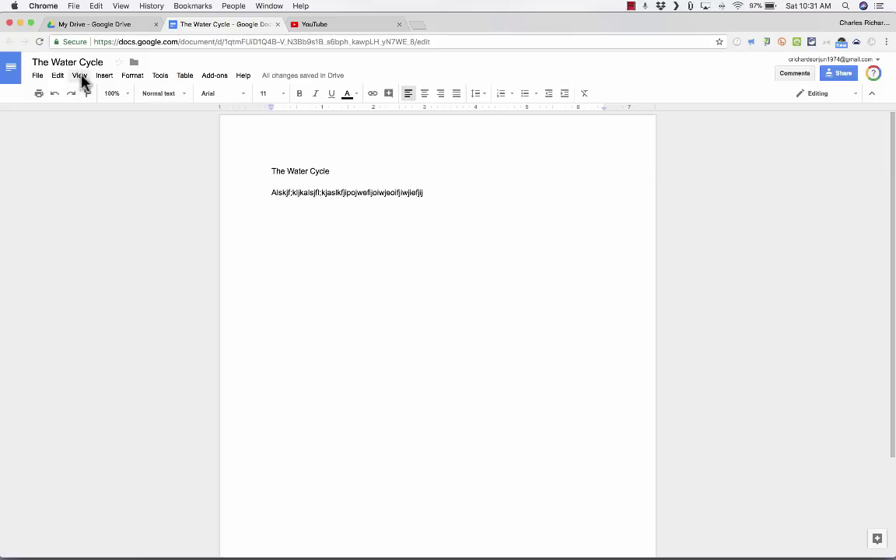
left_click(109, 79)
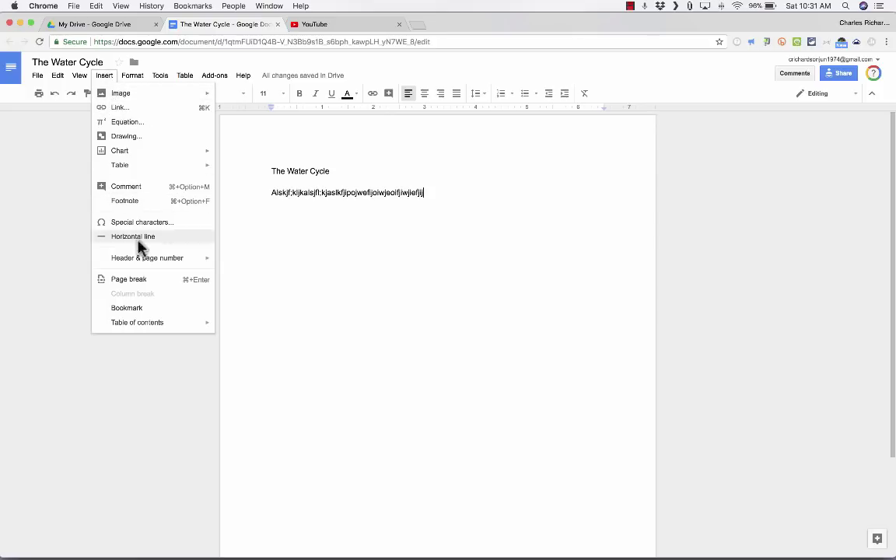
left_click(425, 256)
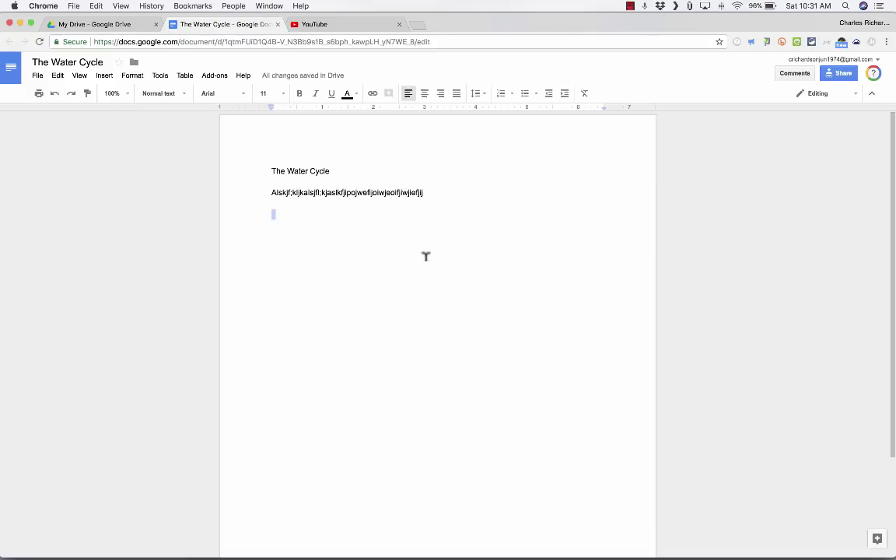
left_click(371, 215)
Step: Replace all text with 'Mesh Music Videos' as a centered Title, then go to the YouTube tab
key("ctrl+a")
type("Me")
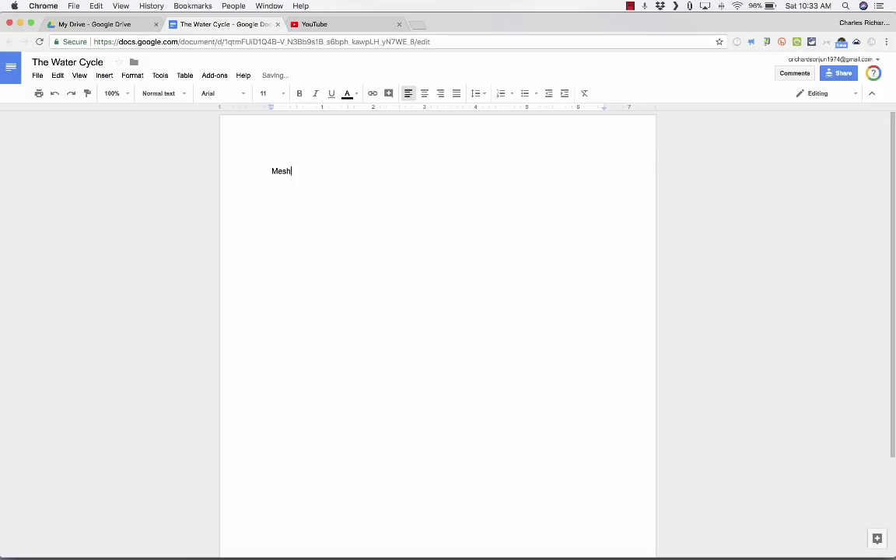
type("sh Music Videos")
triple_click(286, 167)
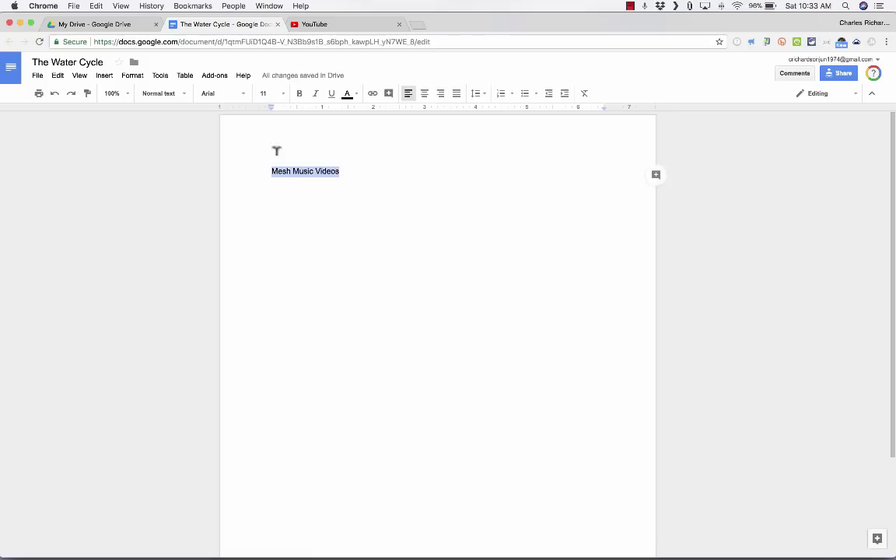
left_click(424, 93)
left_click(160, 93)
left_click(163, 151)
left_click(447, 255)
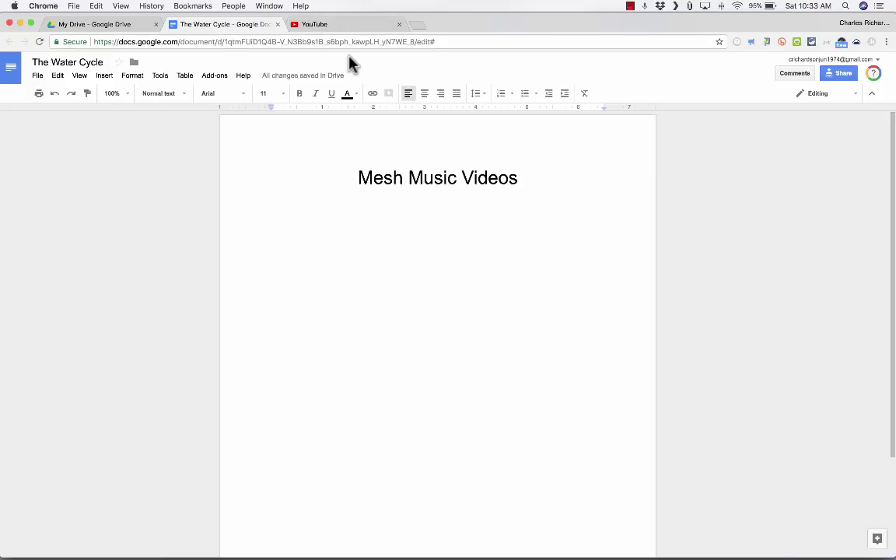
left_click(319, 25)
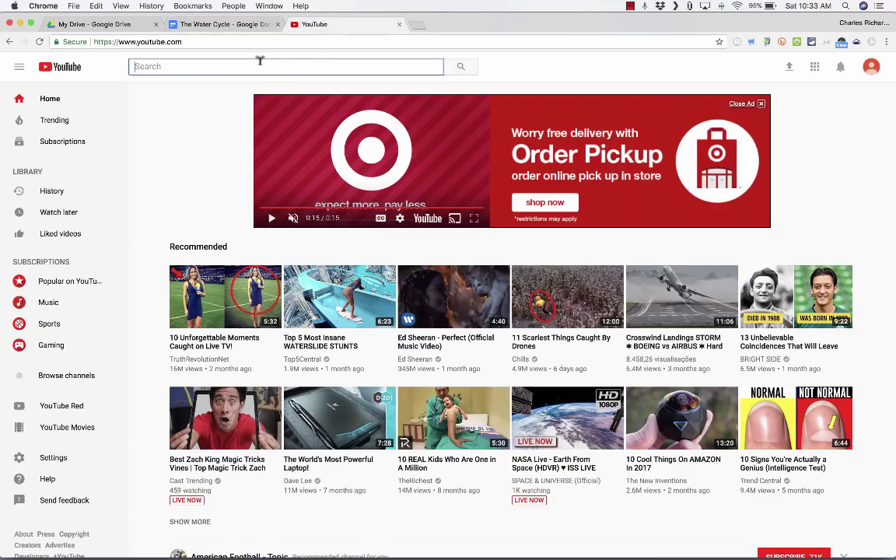
Step: Search YouTube for 'mesh crash music video' and open the MESH - Crash result
type("mesh crash")
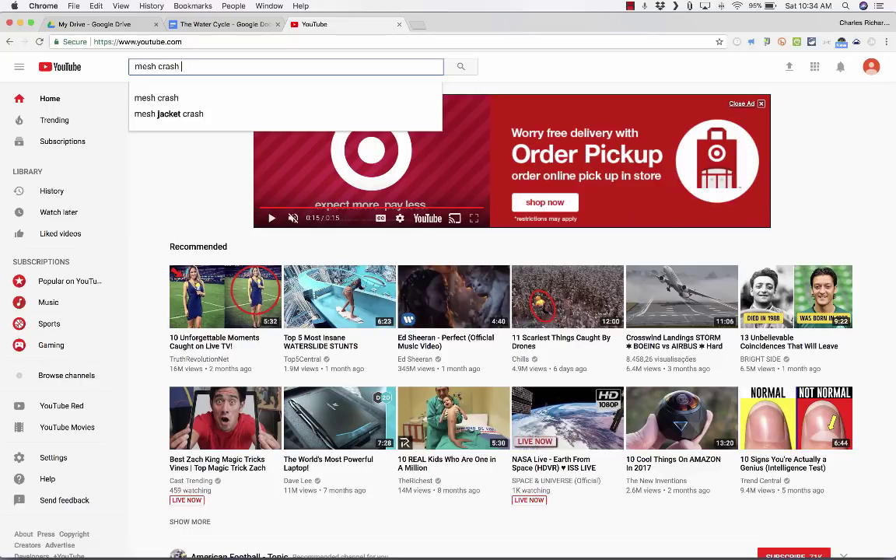
type(" music video")
key("Return")
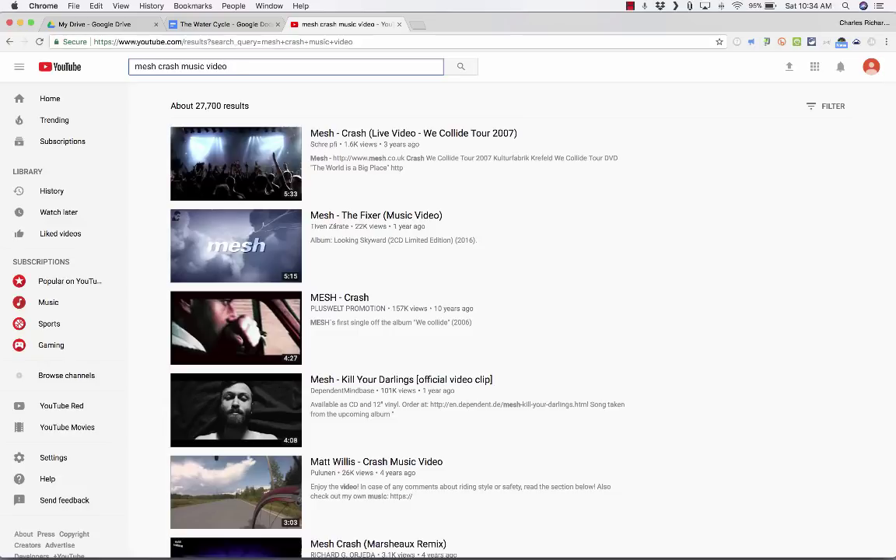
left_click(348, 304)
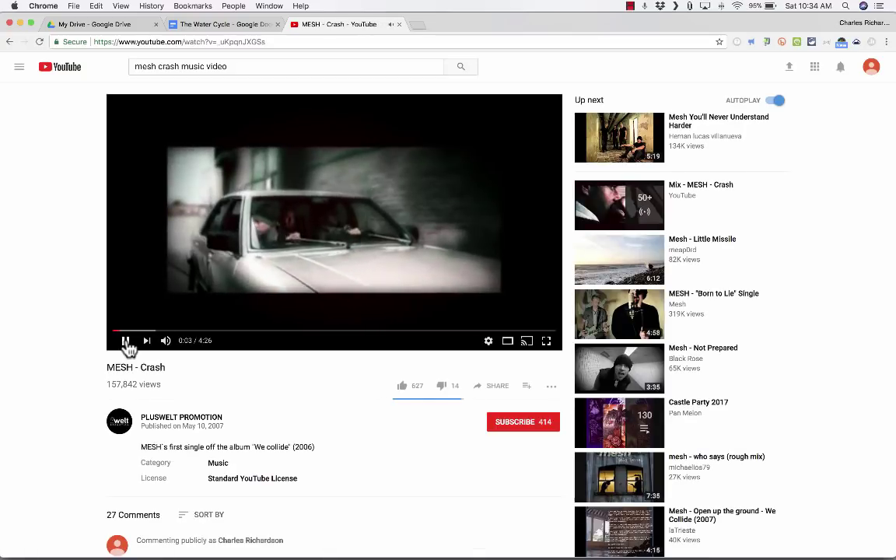
Step: Watch the MESH - Crash video in full screen
key("f")
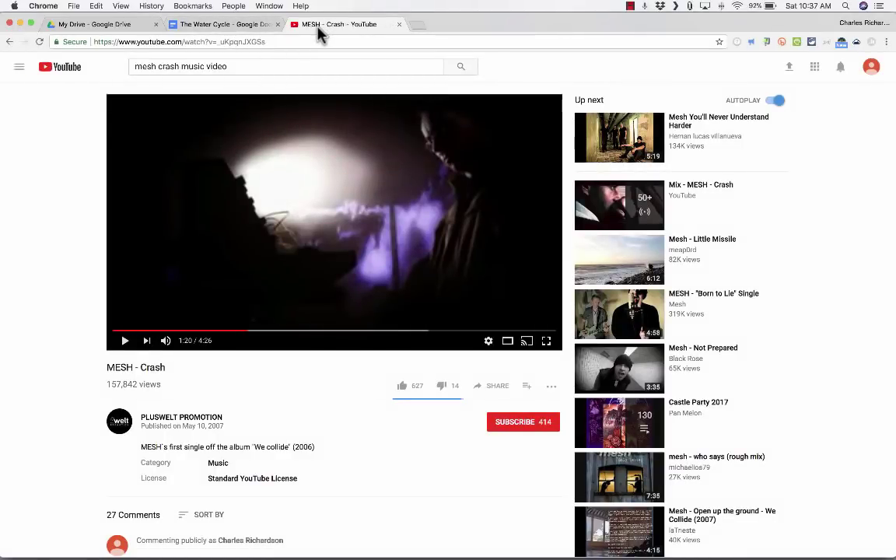
Step: Select the MESH - Crash video URL in the address bar and return to the Google Doc
left_click(252, 39)
key("super+c")
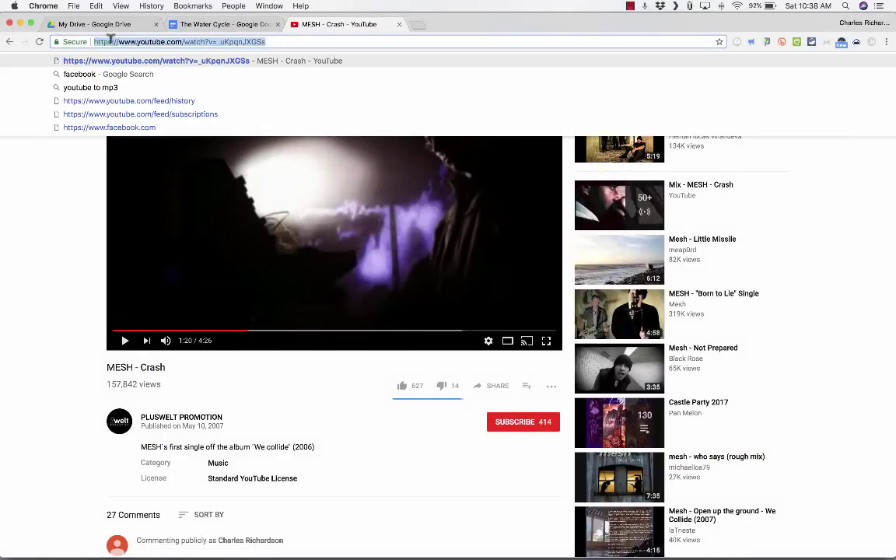
left_click(250, 32)
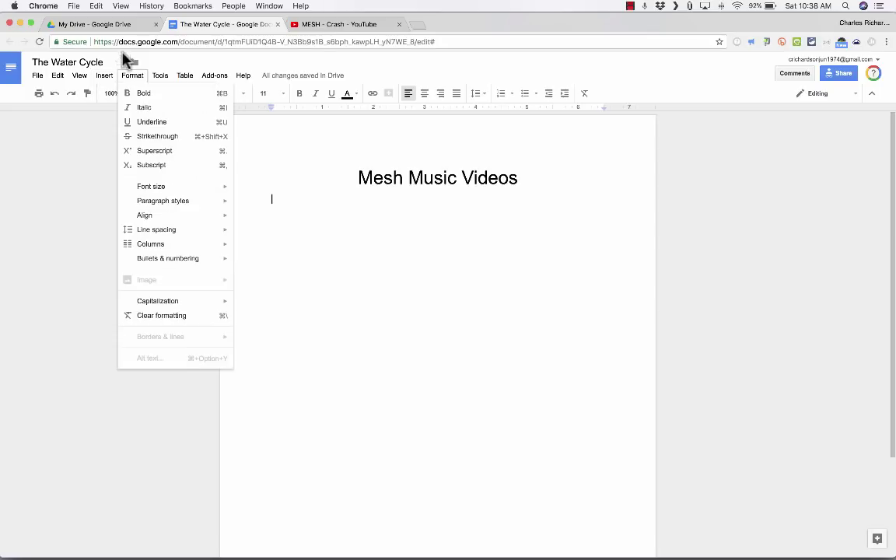
left_click(113, 29)
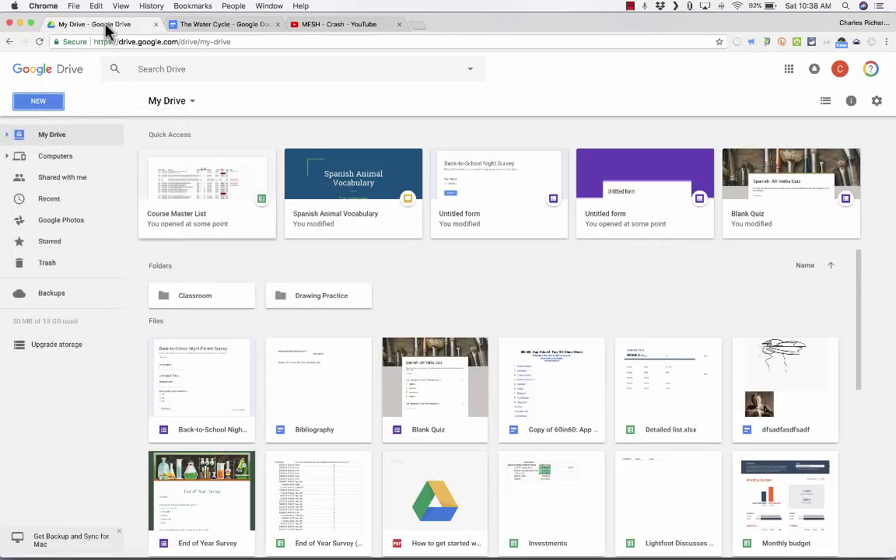
Step: From the Doc, create a new blank Google Slides presentation and dismiss the Keep suggestion
left_click(263, 25)
left_click(37, 75)
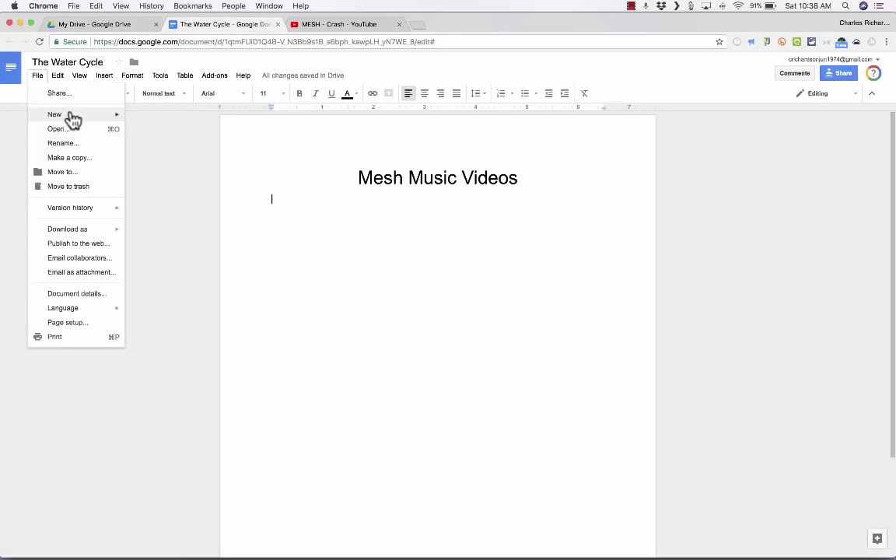
mouse_move(84, 118)
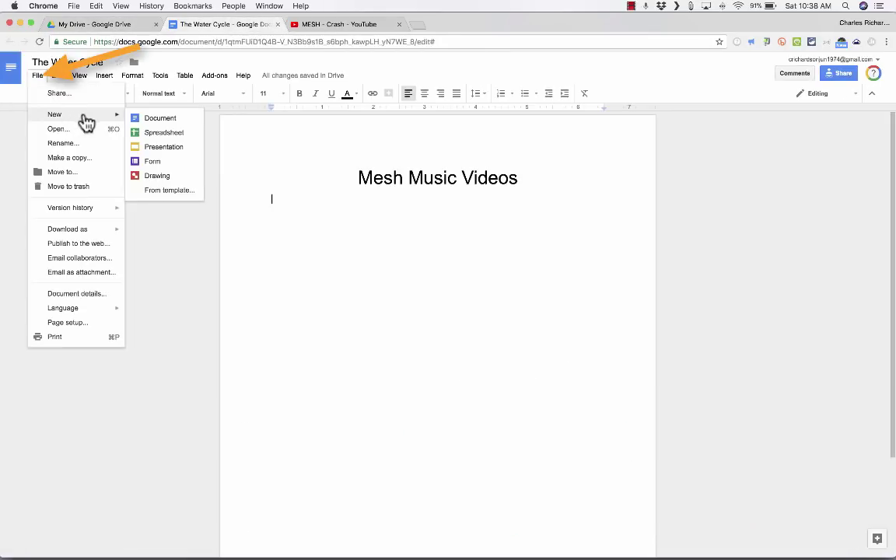
left_click(170, 147)
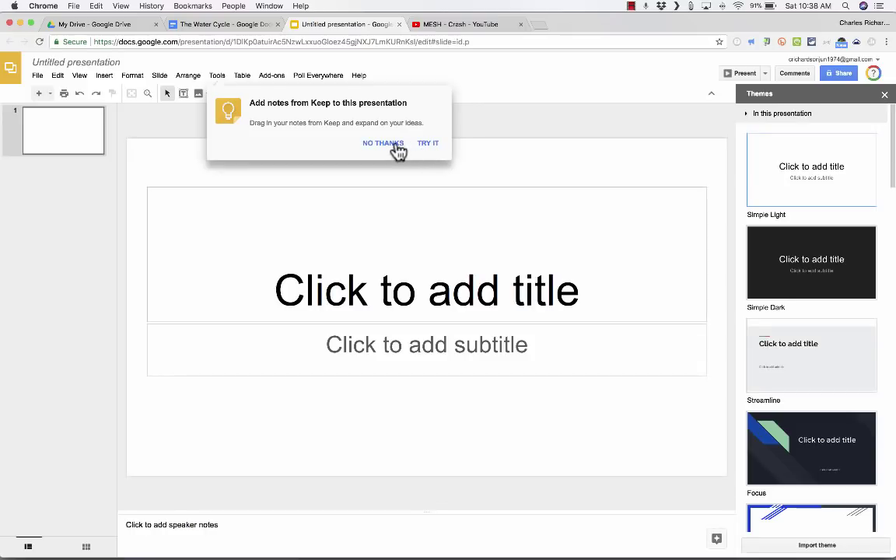
left_click(383, 143)
Step: Insert the MESH - Crash YouTube video onto the first slide by searching its pasted URL
left_click(105, 75)
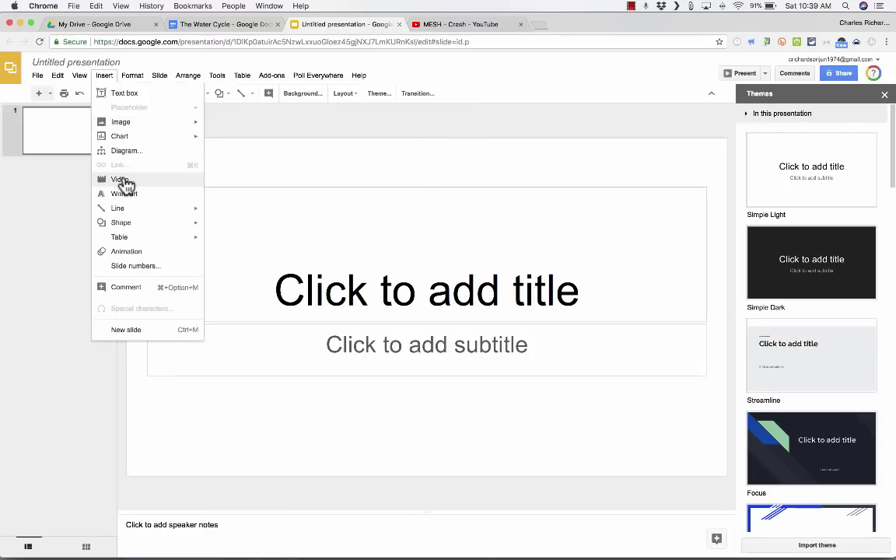
left_click(122, 180)
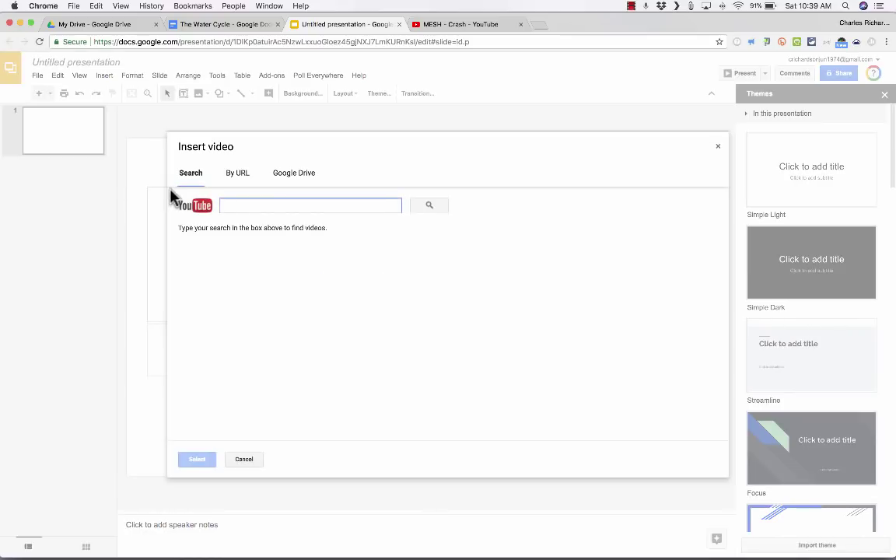
key("super+v")
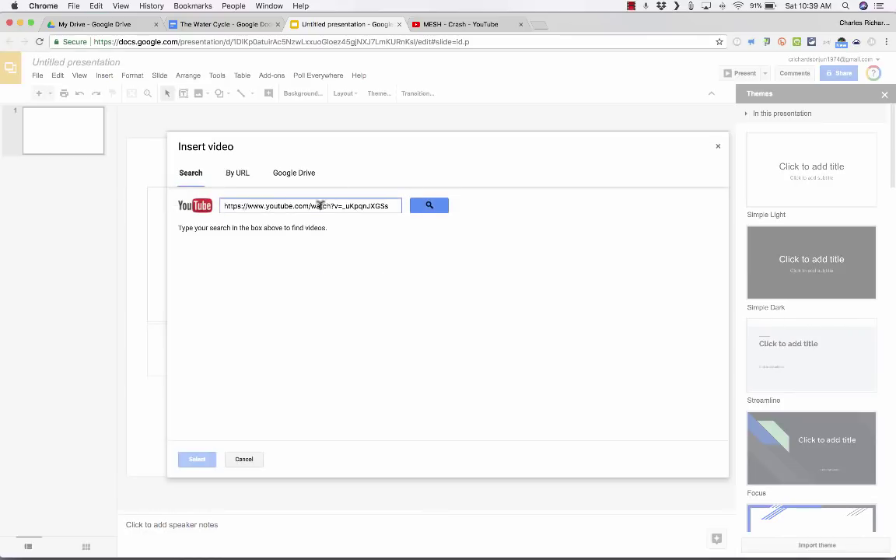
left_click(431, 208)
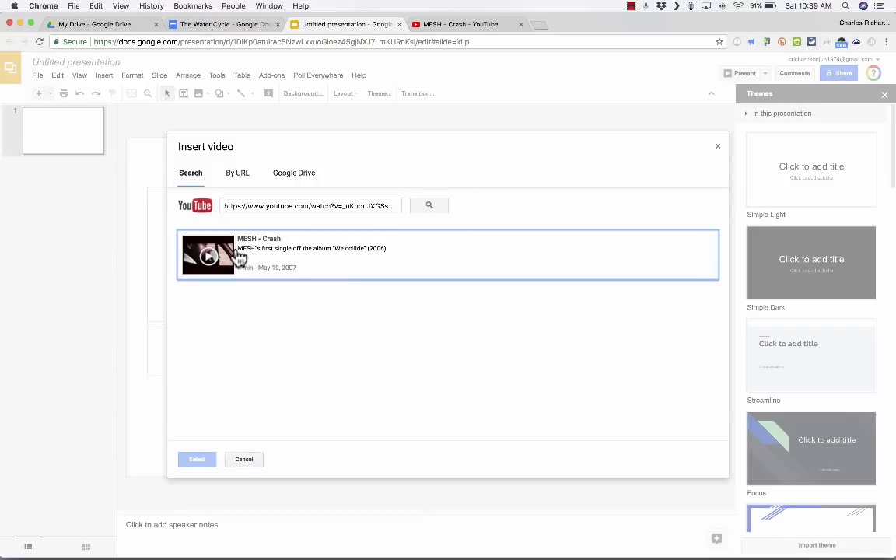
left_click(237, 258)
left_click(195, 461)
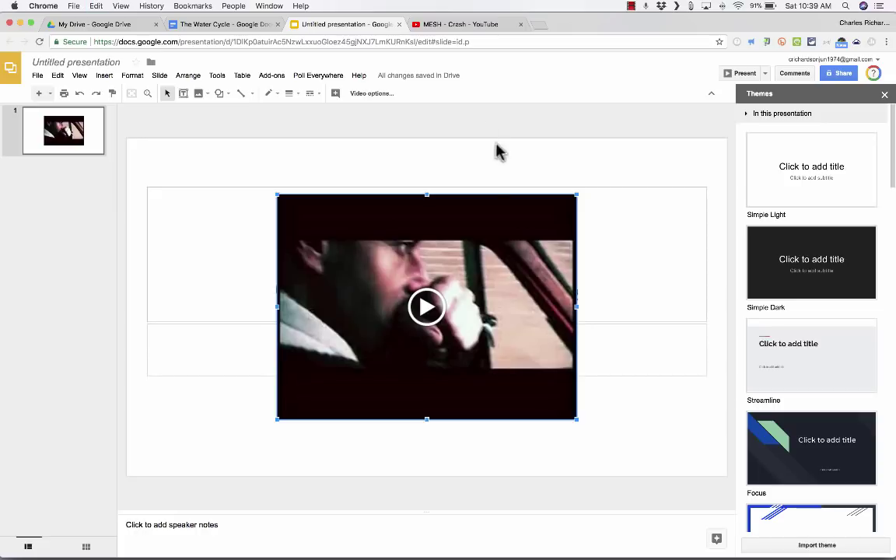
Step: Rename the Google Doc to 'Mesh Music Videos'
left_click(234, 28)
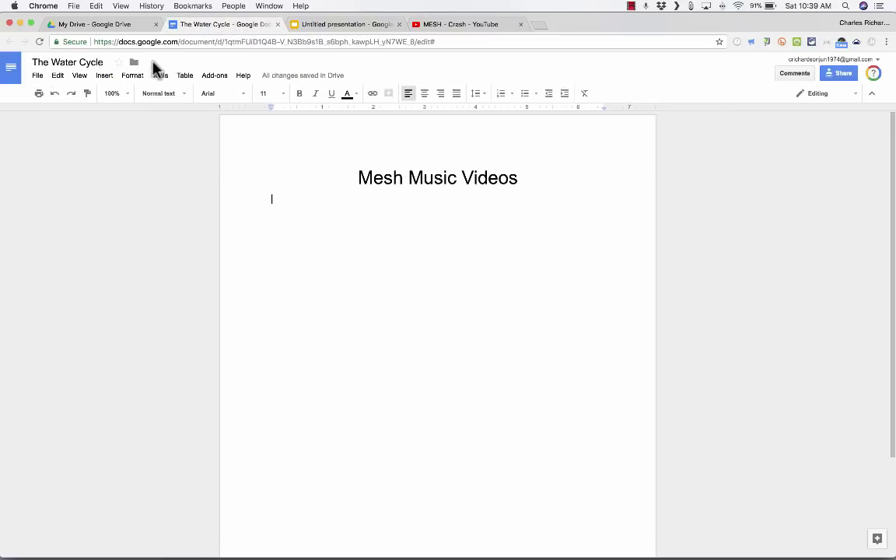
left_click_drag(102, 62, 5, 56)
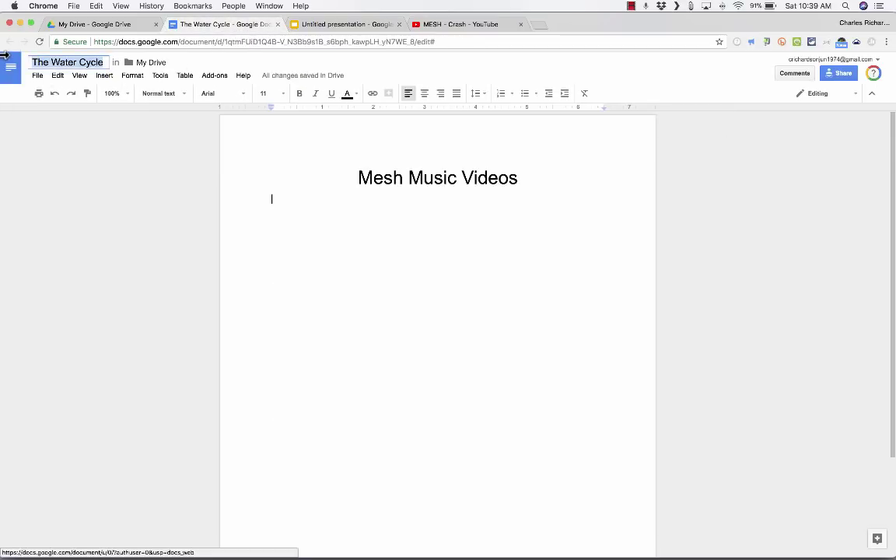
type("Mesh Music Videos")
key("Return")
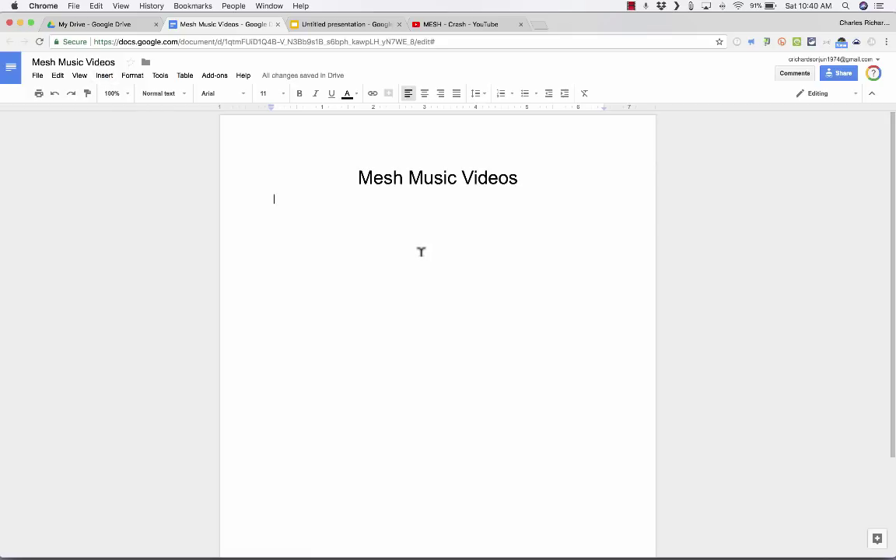
Step: Insert a drawing containing the pasted Crash video below the title and save it into the document
left_click(106, 77)
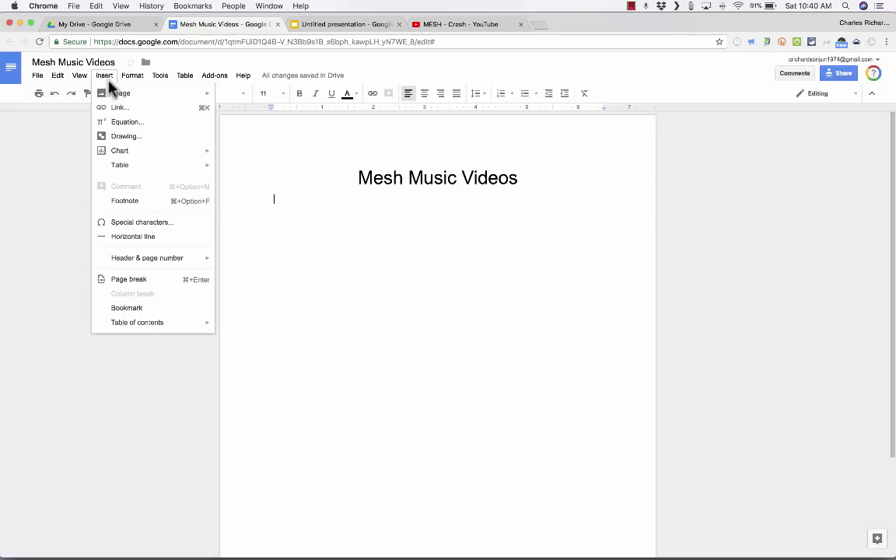
left_click(140, 136)
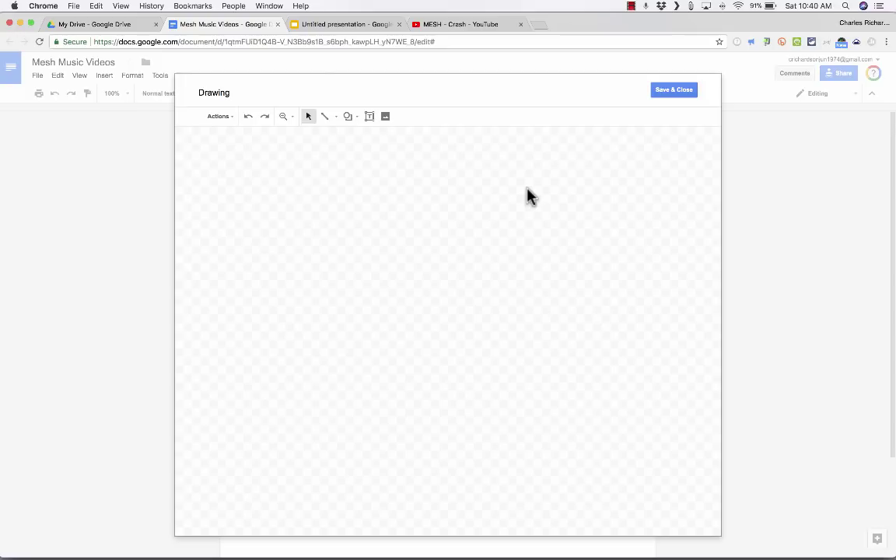
key("super+v")
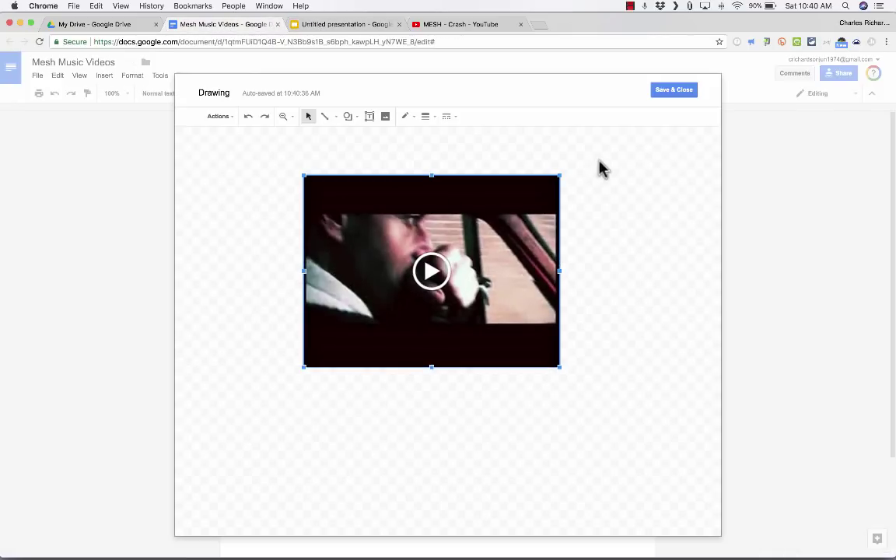
left_click(674, 90)
left_click(446, 333)
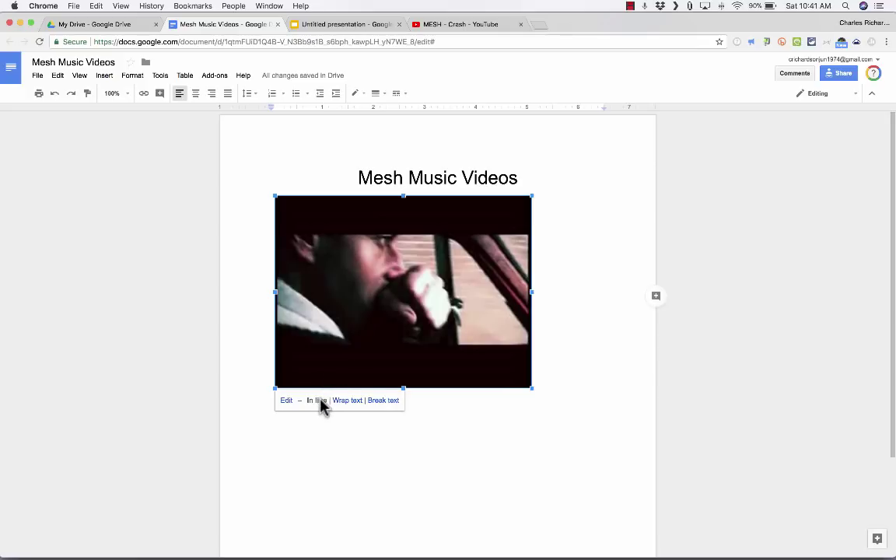
Step: Set the video drawing to Break text, move it right, and type 'Crash' to its left
left_click(347, 402)
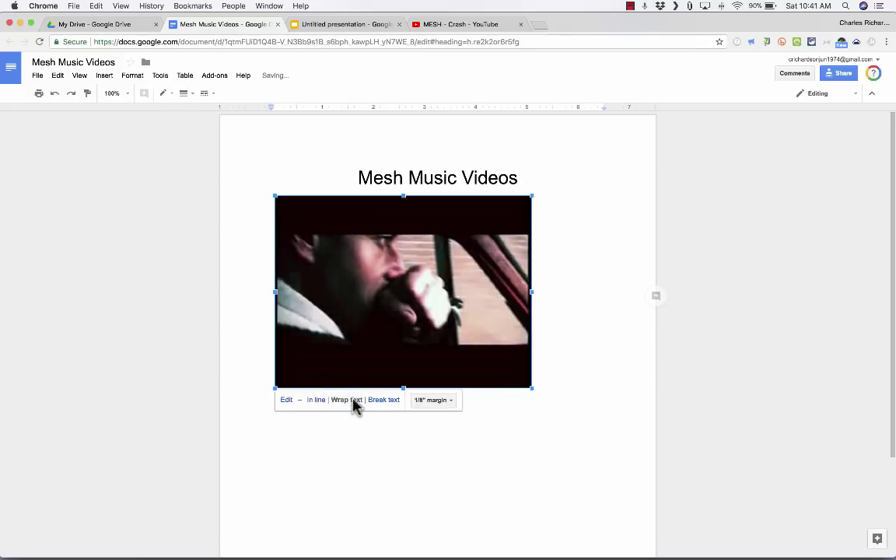
left_click(384, 401)
left_click_drag(403, 352, 434, 337)
left_click_drag(417, 301, 500, 348)
type("c")
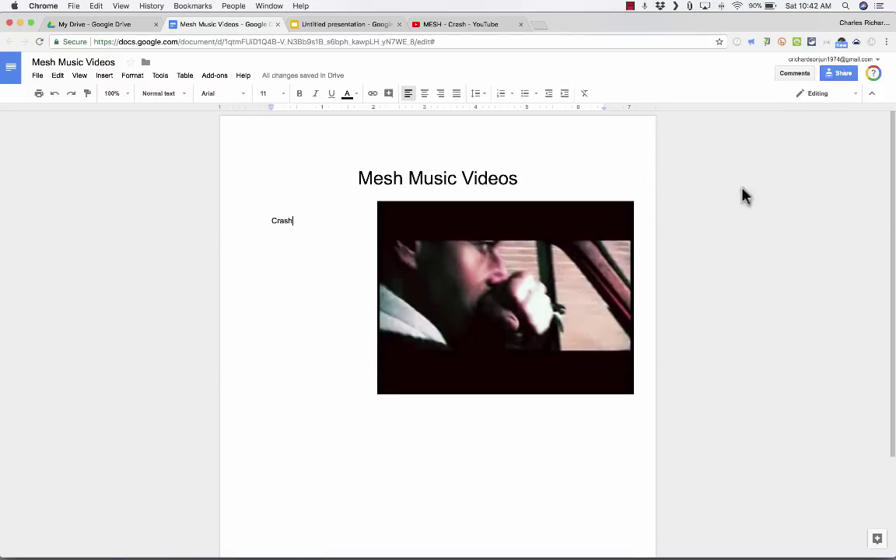
Step: Copy the document's shareable link and change access so anyone with the link can view
left_click(841, 73)
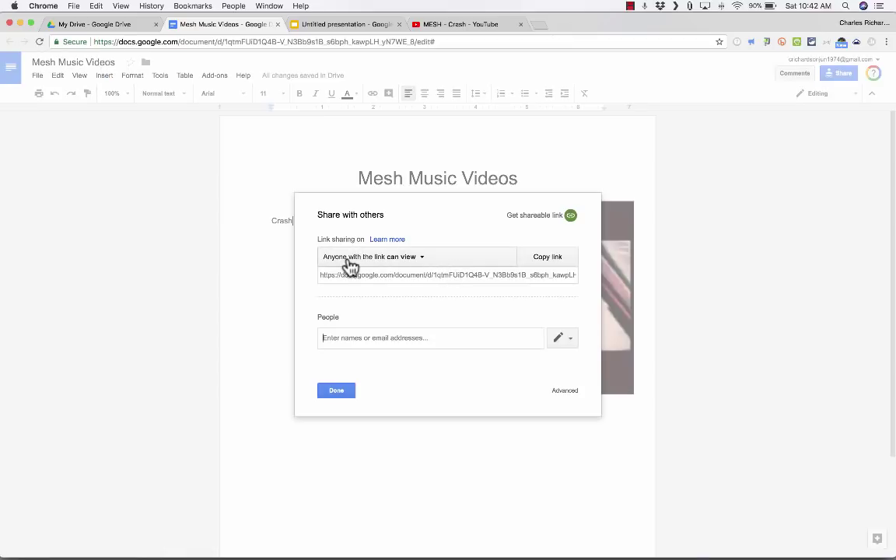
left_click(399, 274)
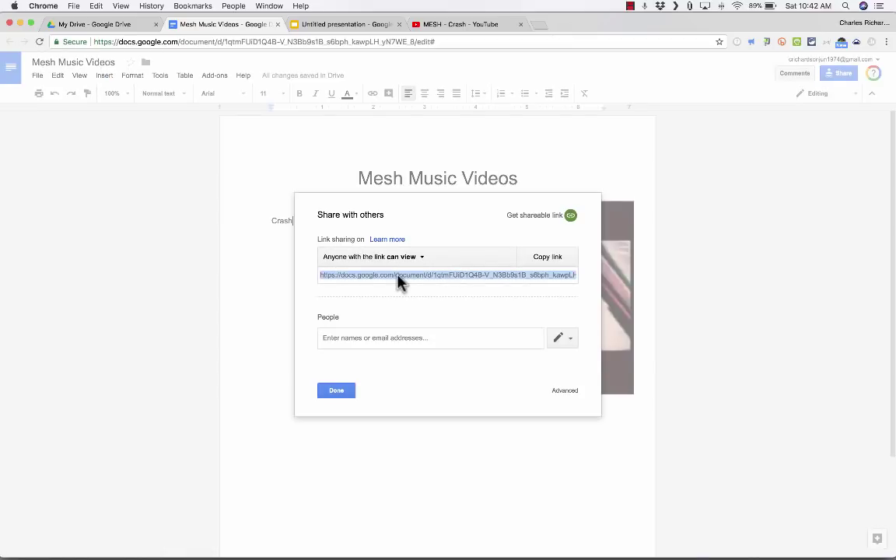
right_click(399, 274)
left_click(417, 296)
left_click(565, 391)
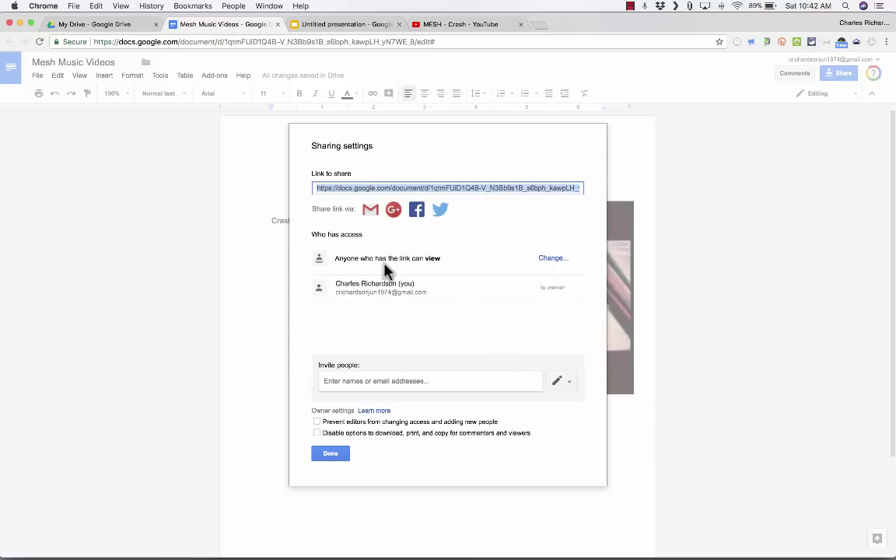
left_click(555, 259)
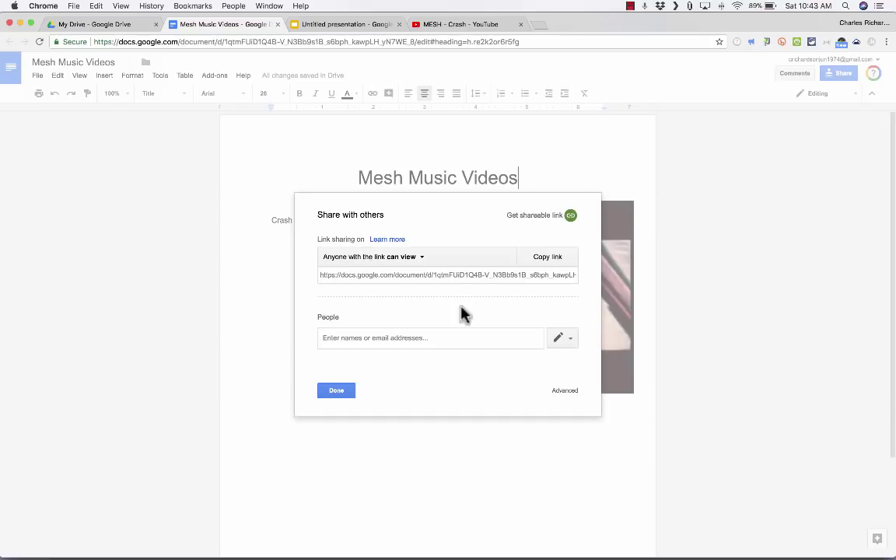
Step: Open the copied shared link in a new browser tab
key("super+t")
key("super+v")
key("Return")
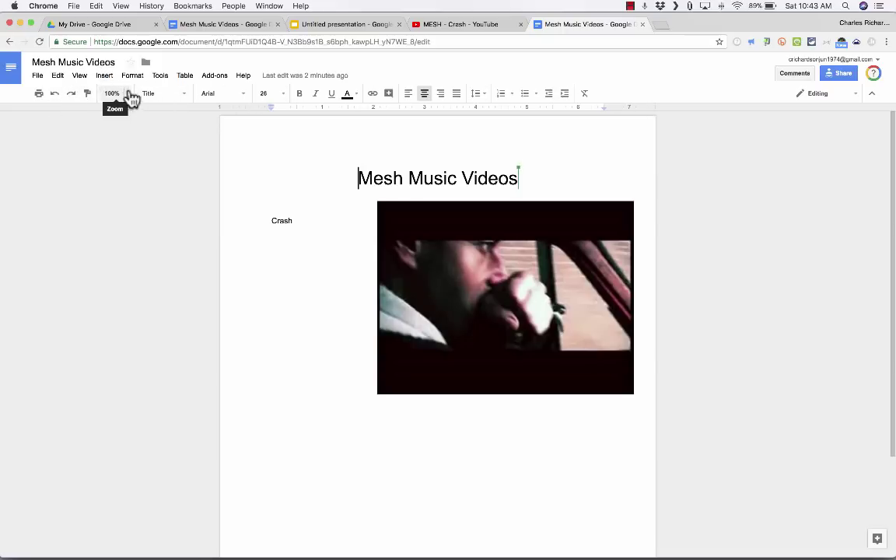
Step: After glancing at the File menu, open the video drawing and play MESH - Crash (4:26)
left_click(36, 77)
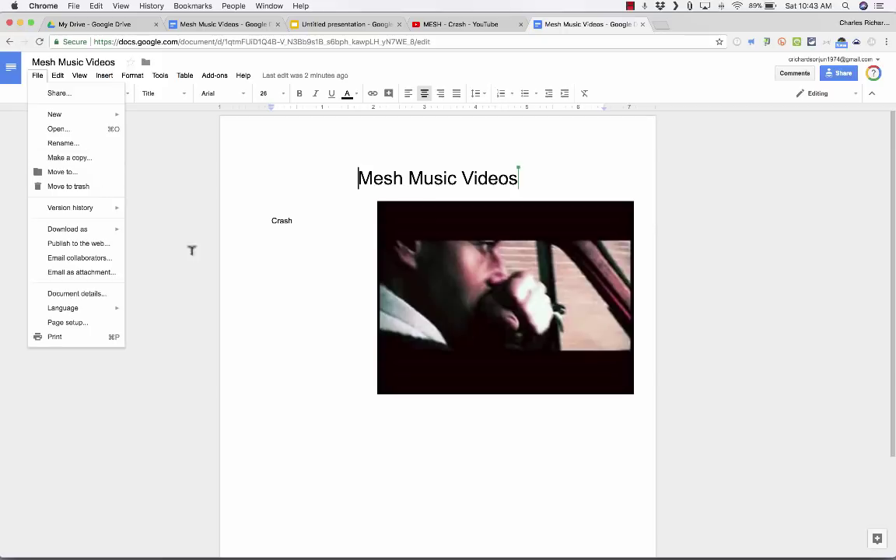
left_click(327, 249)
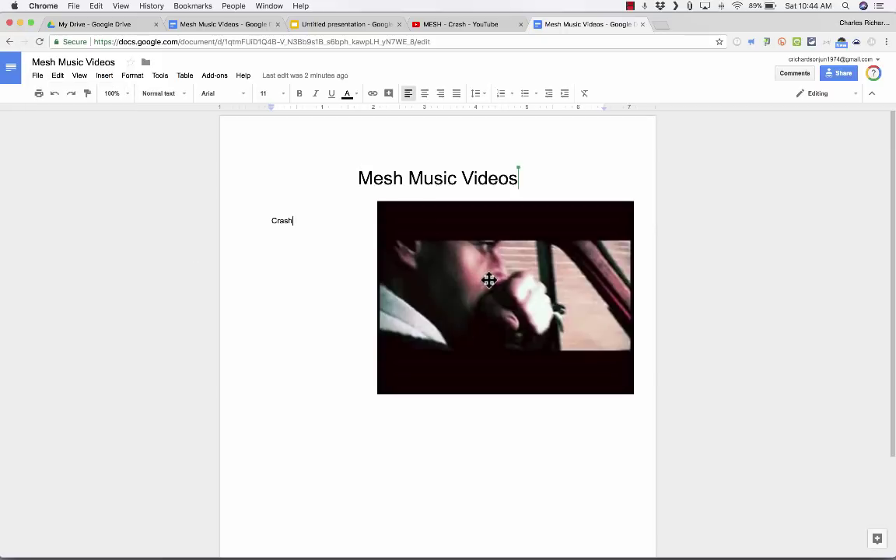
double_click(489, 280)
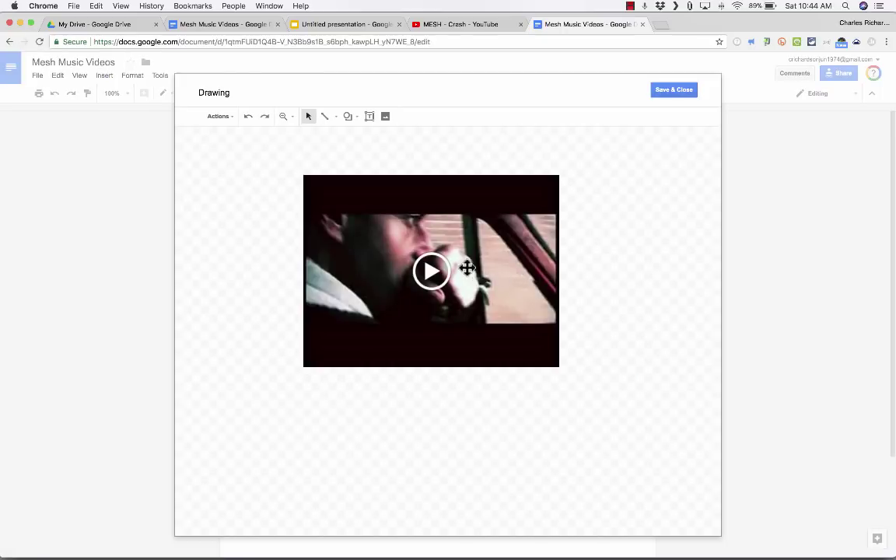
left_click(434, 274)
left_click(433, 274)
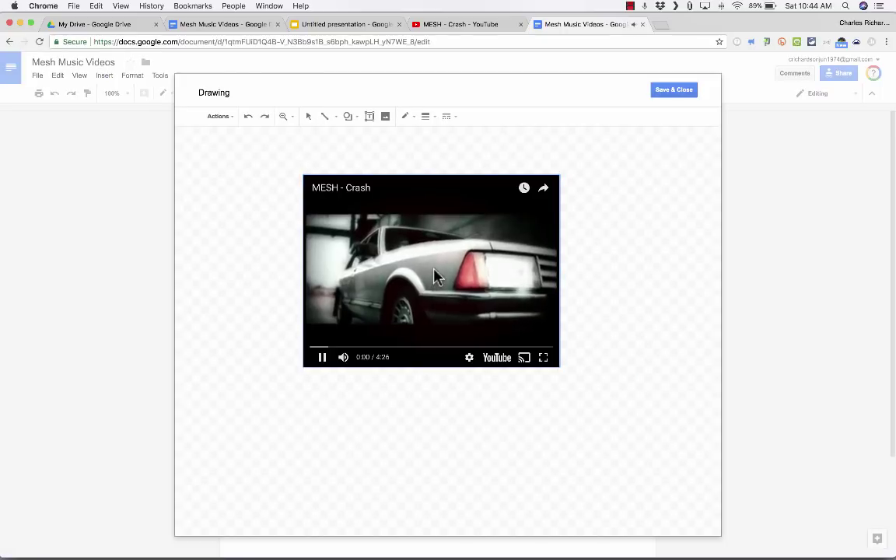